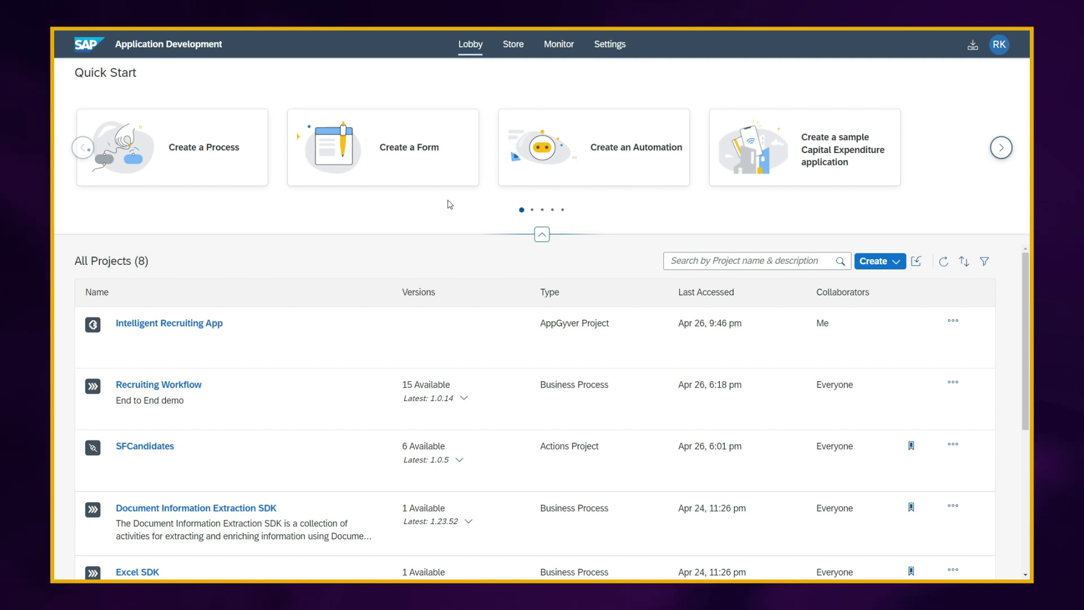
# Step: Open the Apply page of the Intelligent Recruiting App for editing
pyautogui.click(170, 323)
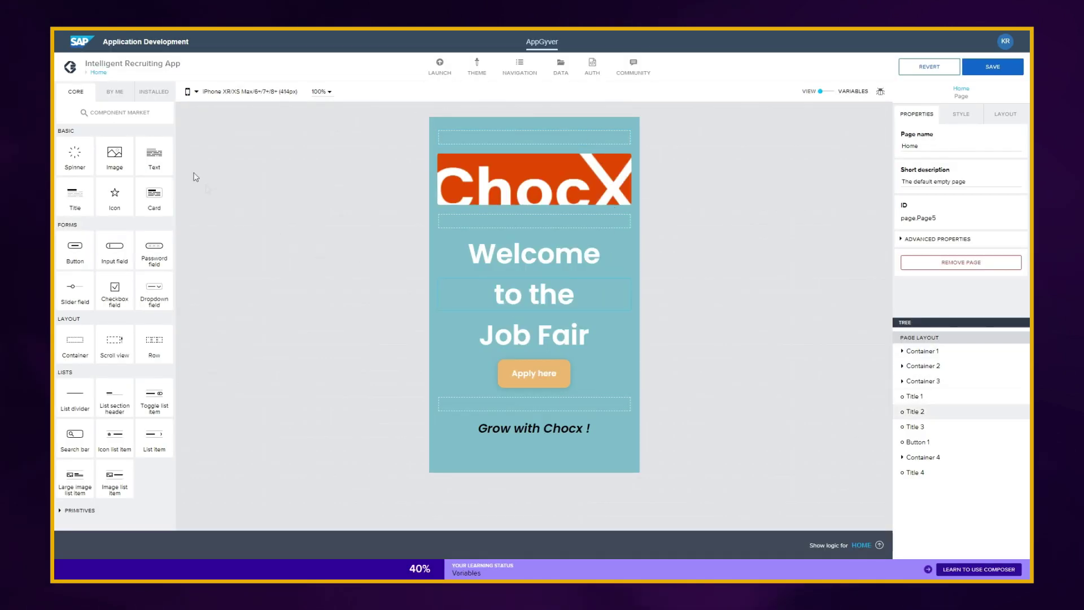
pyautogui.click(99, 72)
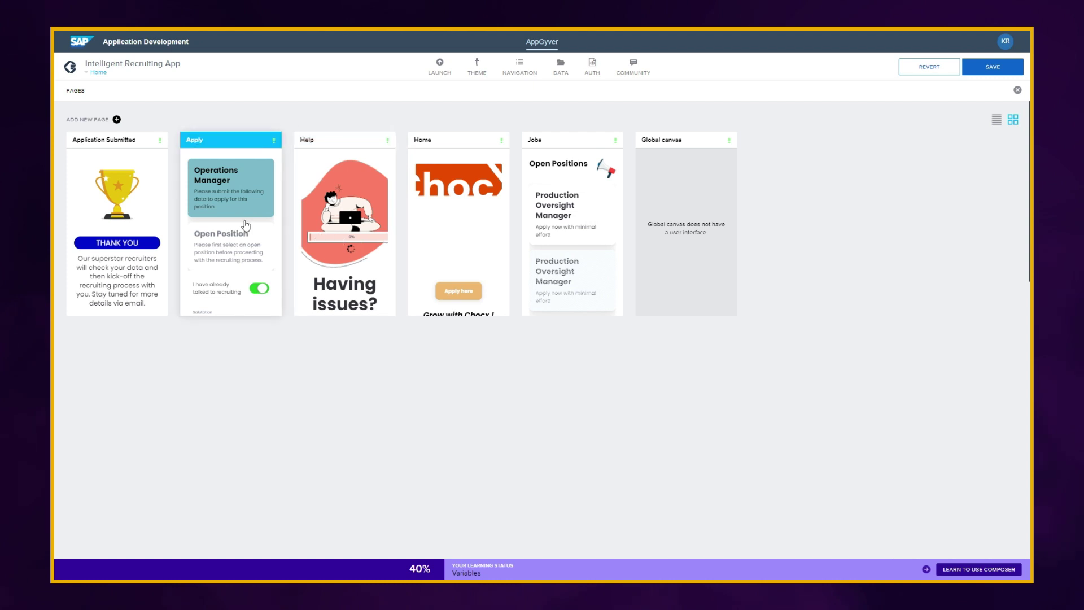
pyautogui.click(246, 226)
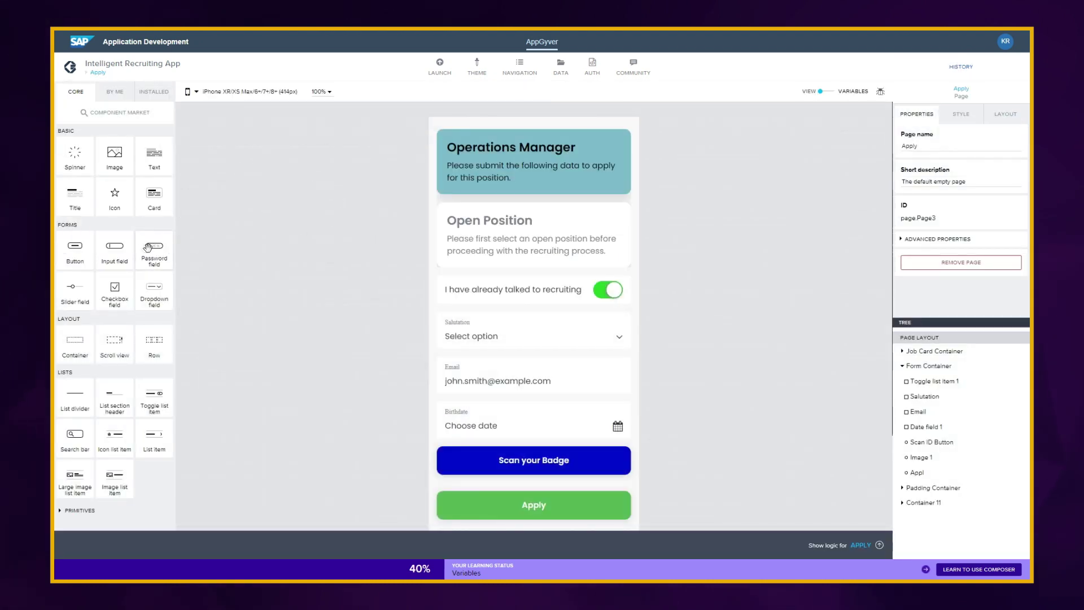
# Step: Add First Name and Last Name input fields to the form, save, and open Jobs page logic
pyautogui.moveTo(111, 250); pyautogui.dragTo(467, 356)
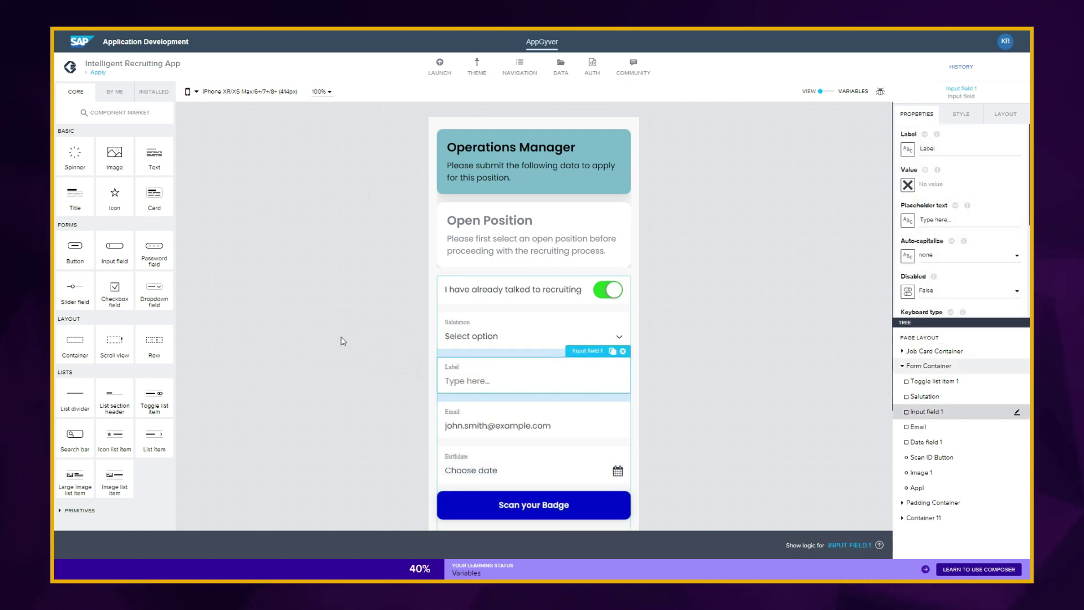
pyautogui.moveTo(113, 250); pyautogui.dragTo(475, 394)
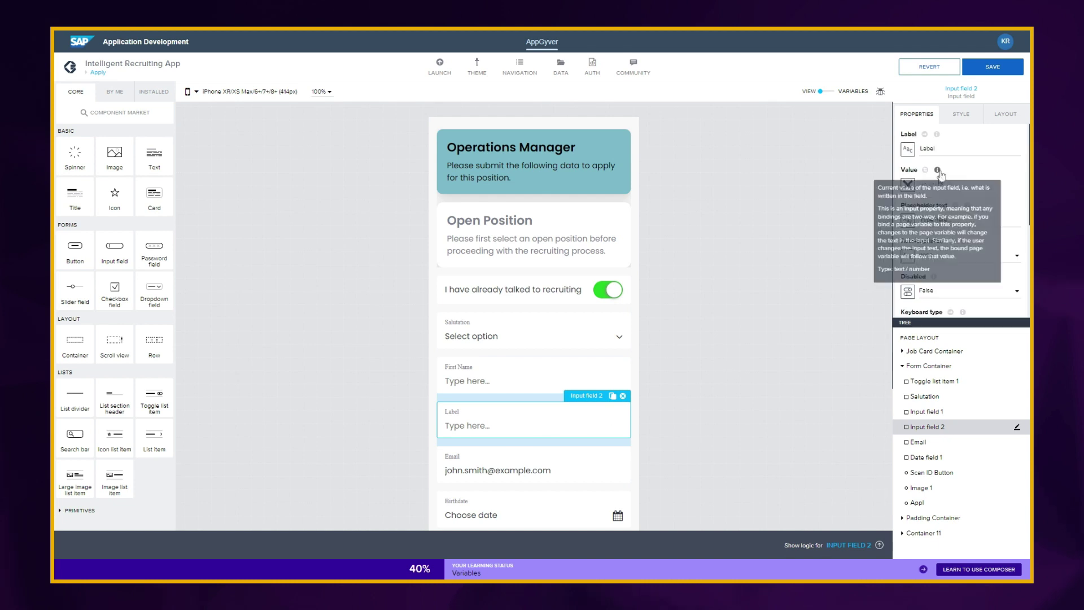
pyautogui.click(946, 148)
pyautogui.write('st Nam')
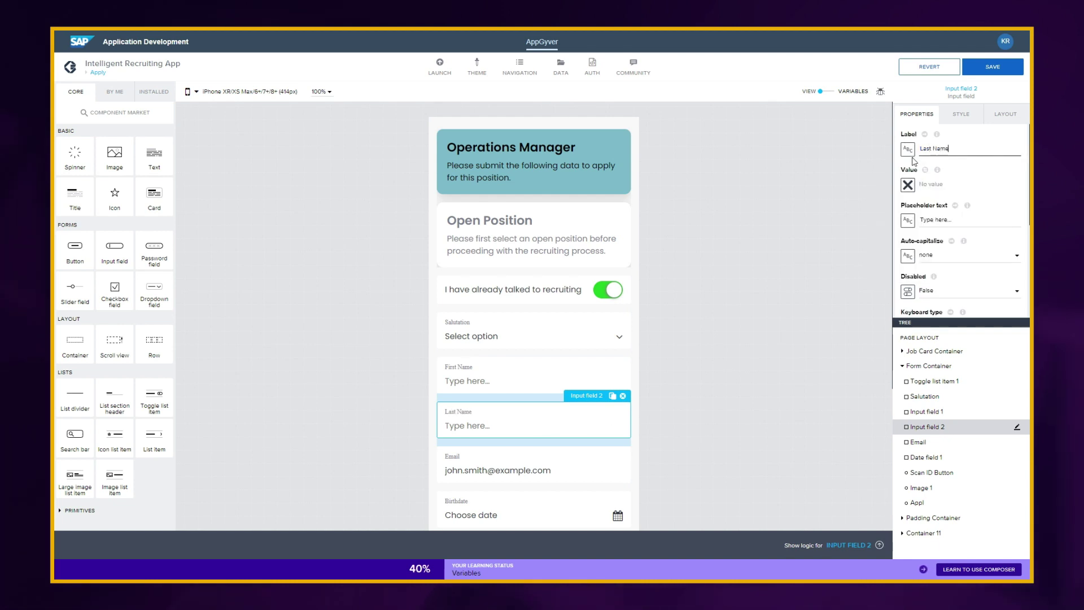
pyautogui.click(992, 66)
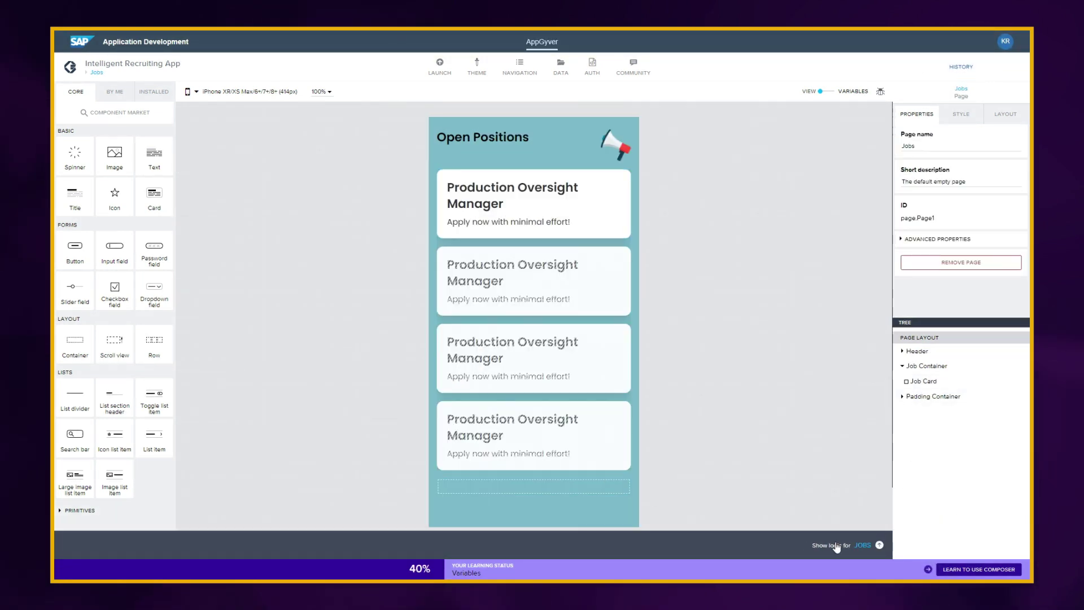
pyautogui.click(837, 547)
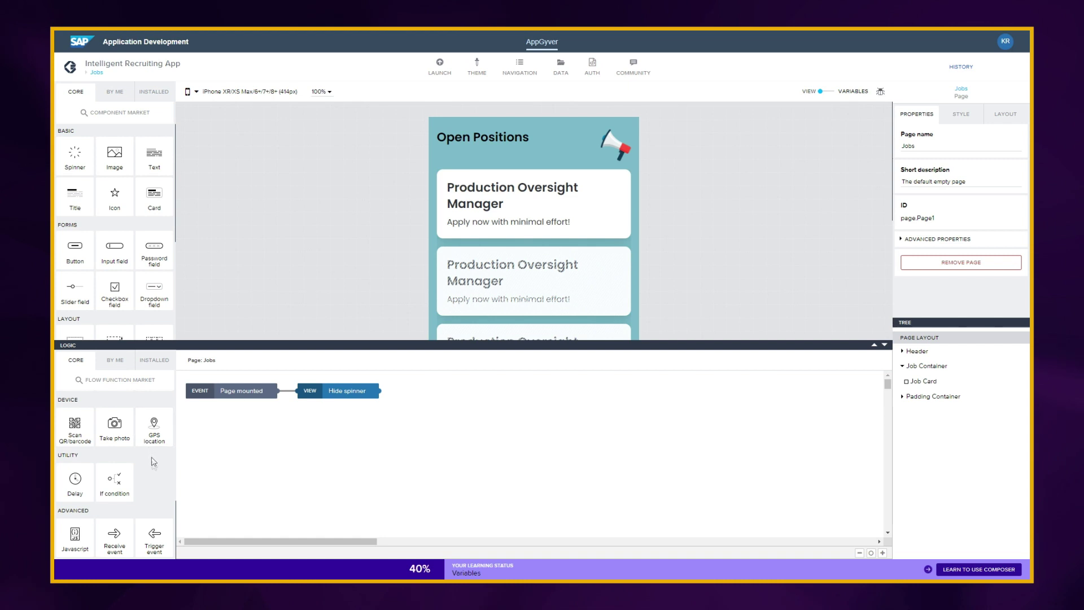
# Step: Add a Pull-to-refresh triggered event to the Jobs page logic, followed by Get record collection
pyautogui.moveTo(113, 536); pyautogui.dragTo(318, 472)
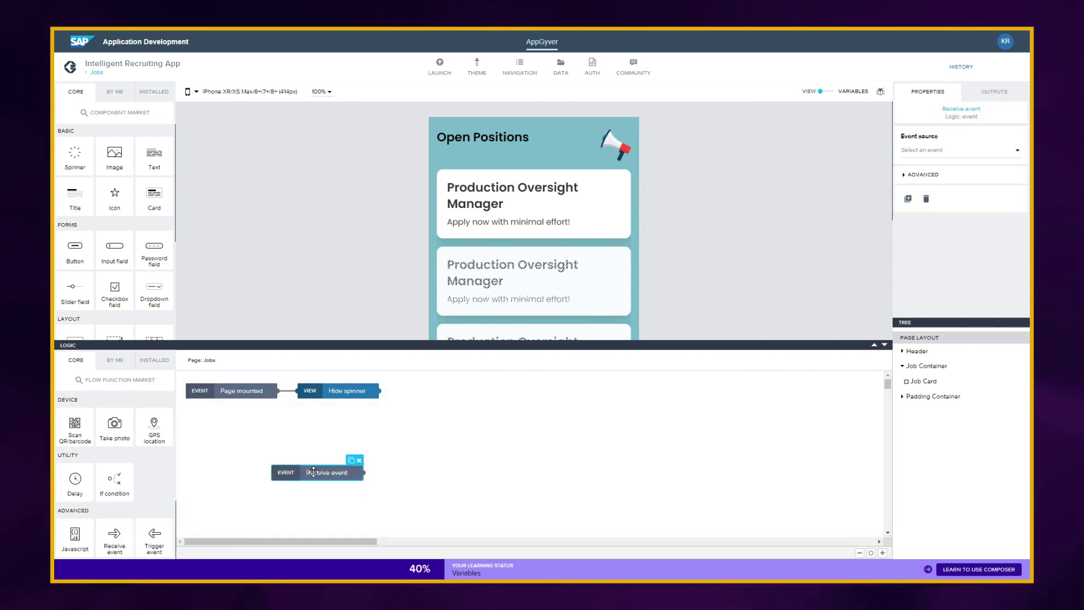
pyautogui.click(959, 151)
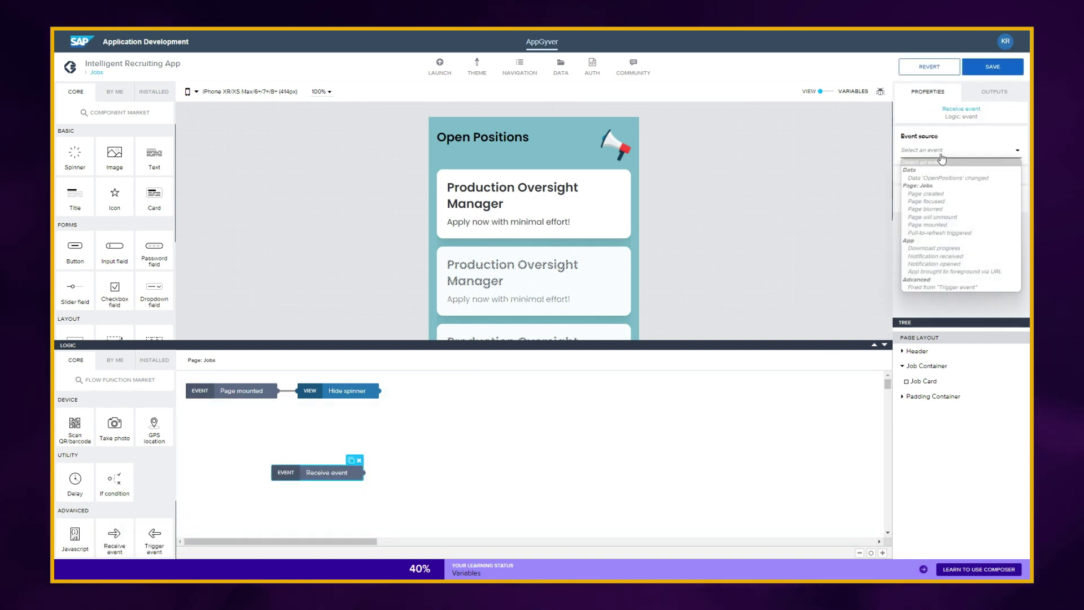
pyautogui.click(941, 236)
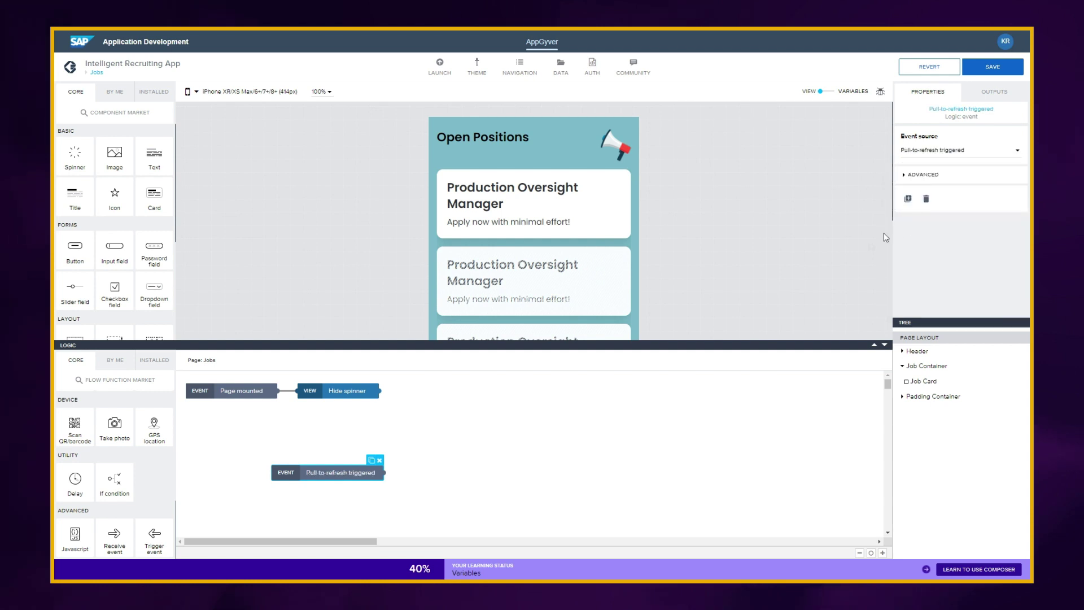
pyautogui.scroll(3, 127, 466)
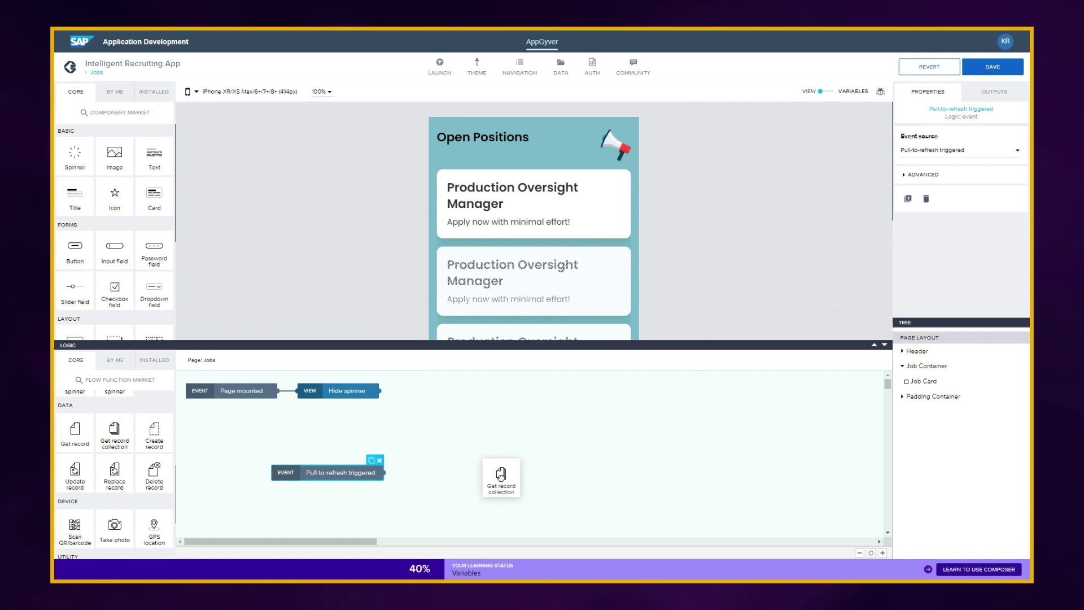
pyautogui.moveTo(113, 431)
pyautogui.mouseDown()
pyautogui.moveTo(502, 479)
pyautogui.moveTo(383, 473)
pyautogui.mouseUp()
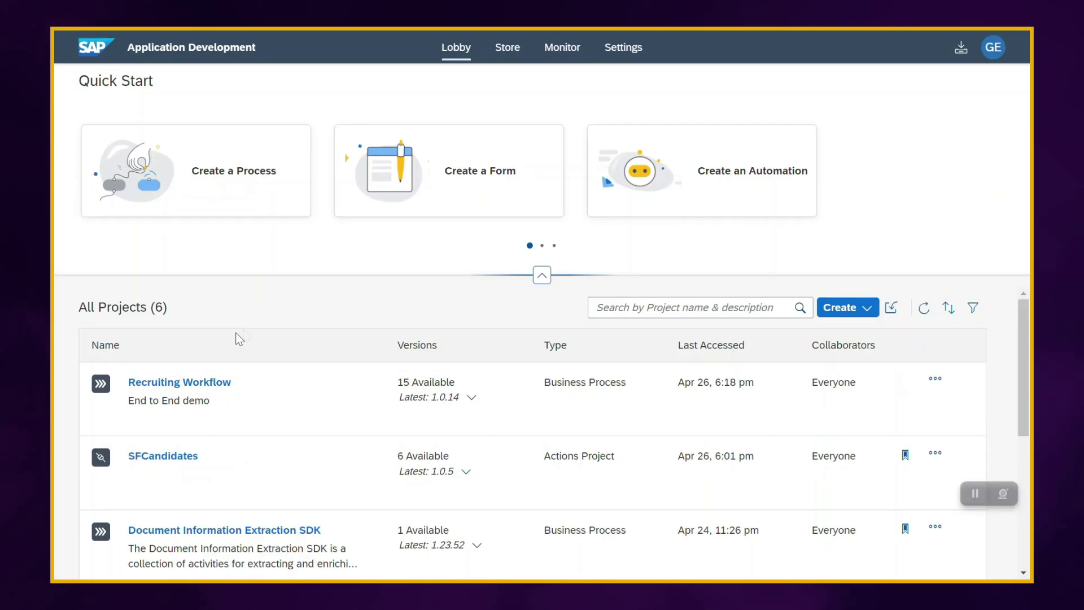
# Step: Inspect Badge Data Extraction's Extract Data (Template) step and open the JobFairTrade template
pyautogui.click(208, 383)
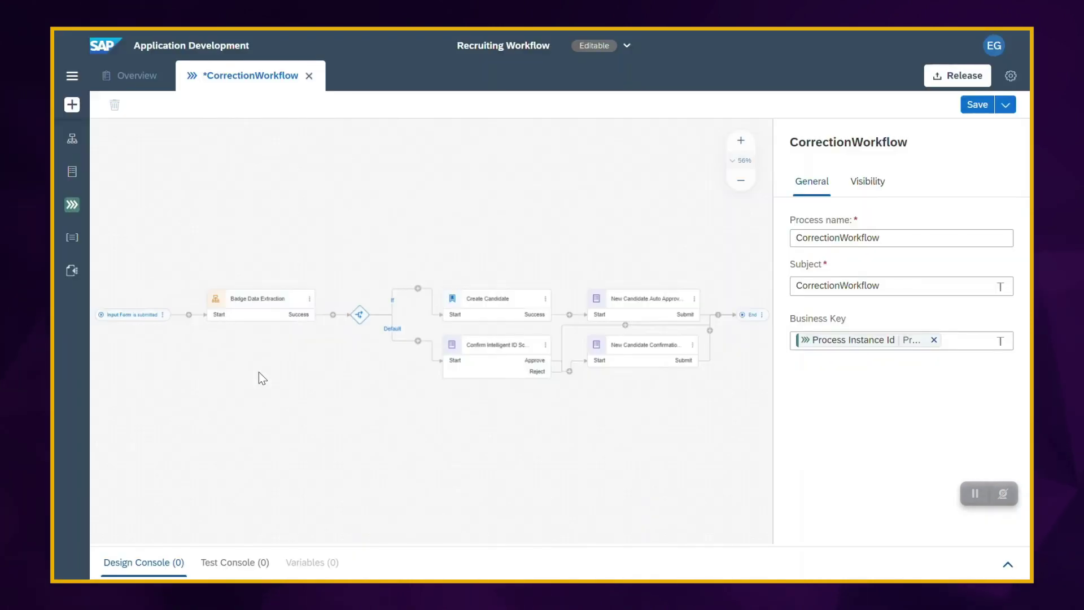
pyautogui.doubleClick(254, 303)
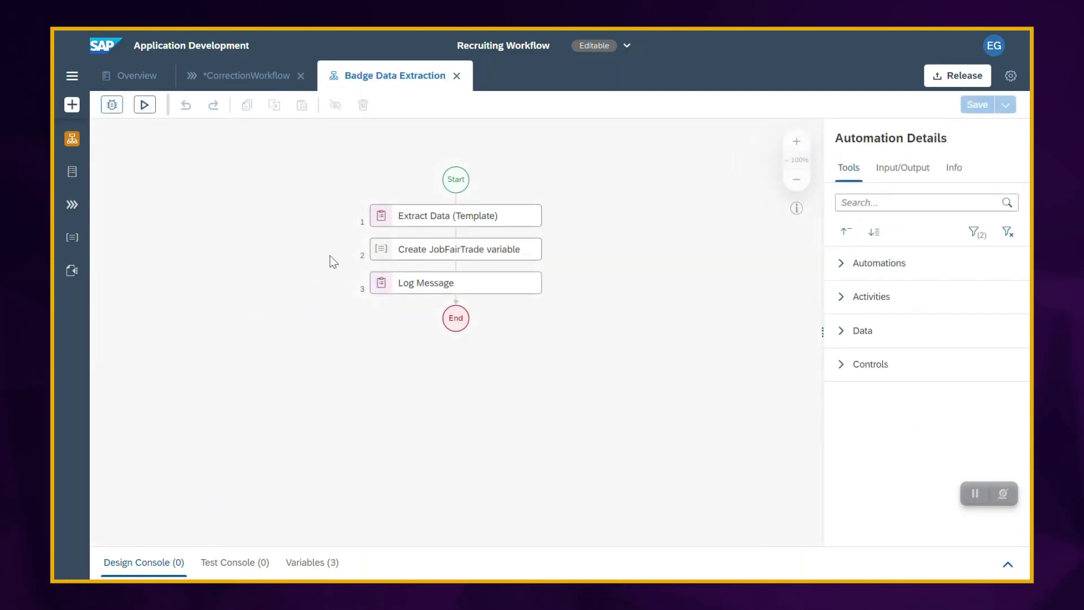
pyautogui.click(424, 215)
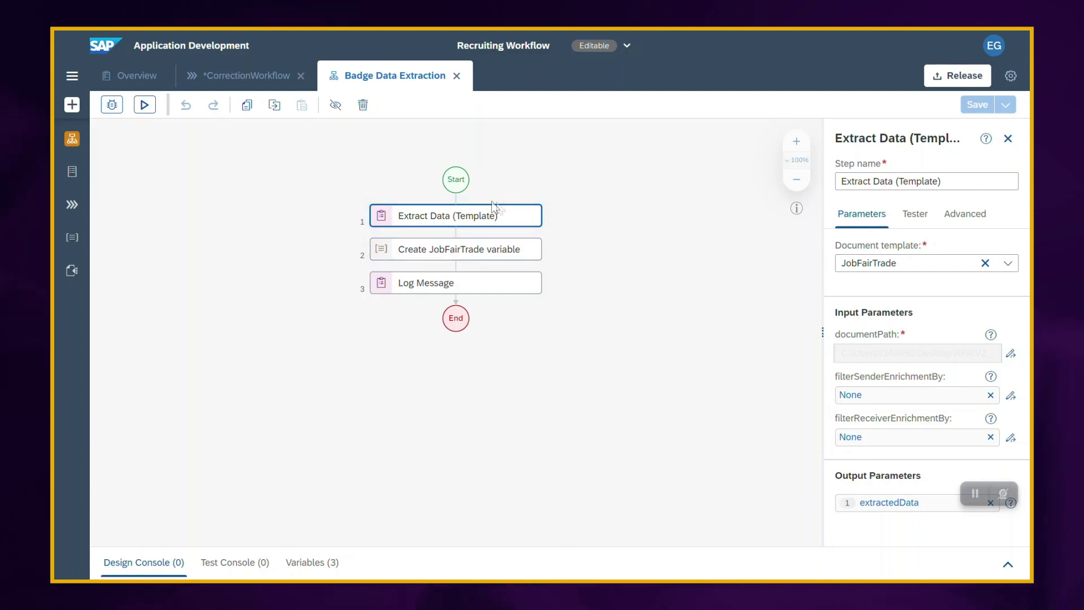
pyautogui.click(1005, 263)
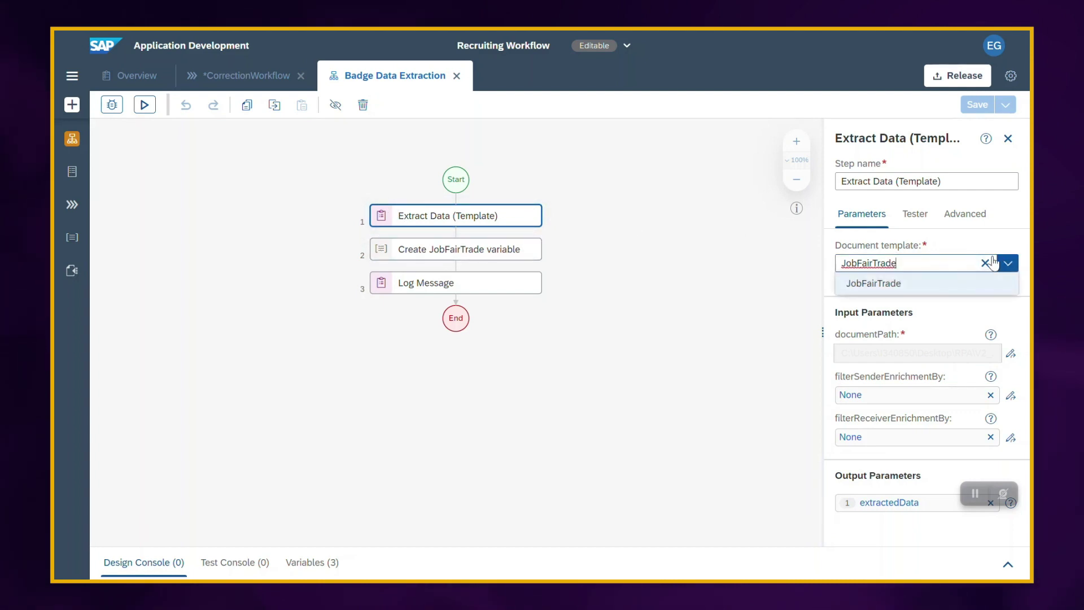
pyautogui.click(74, 270)
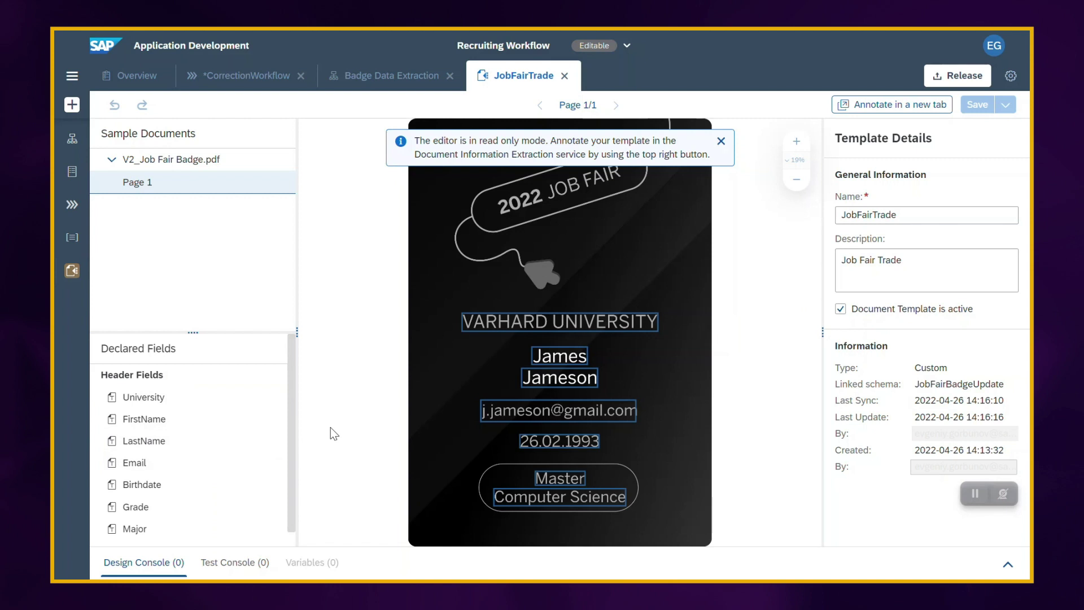
pyautogui.scroll(1, 378, 348)
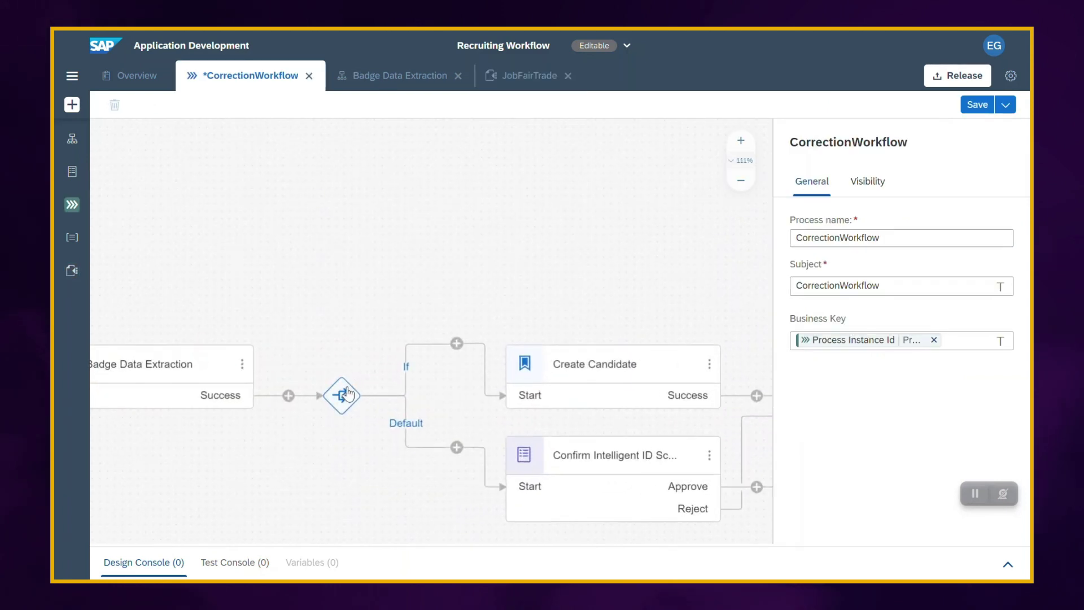
# Step: Review the If branch's LastNameConfidence less-than-1 condition, closing the editor unchanged
pyautogui.click(344, 391)
pyautogui.click(901, 323)
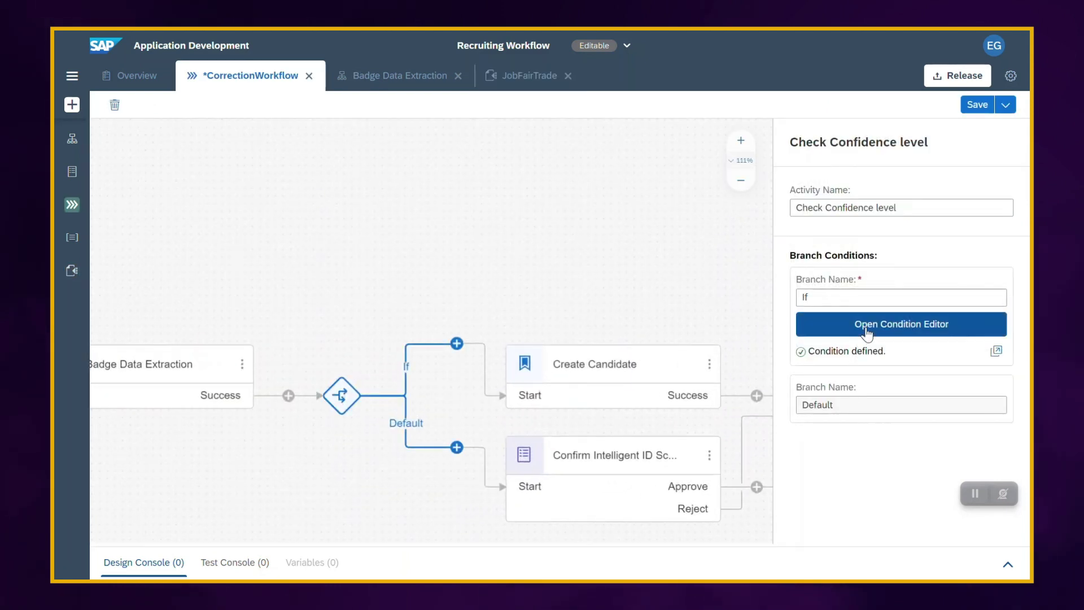
pyautogui.click(526, 239)
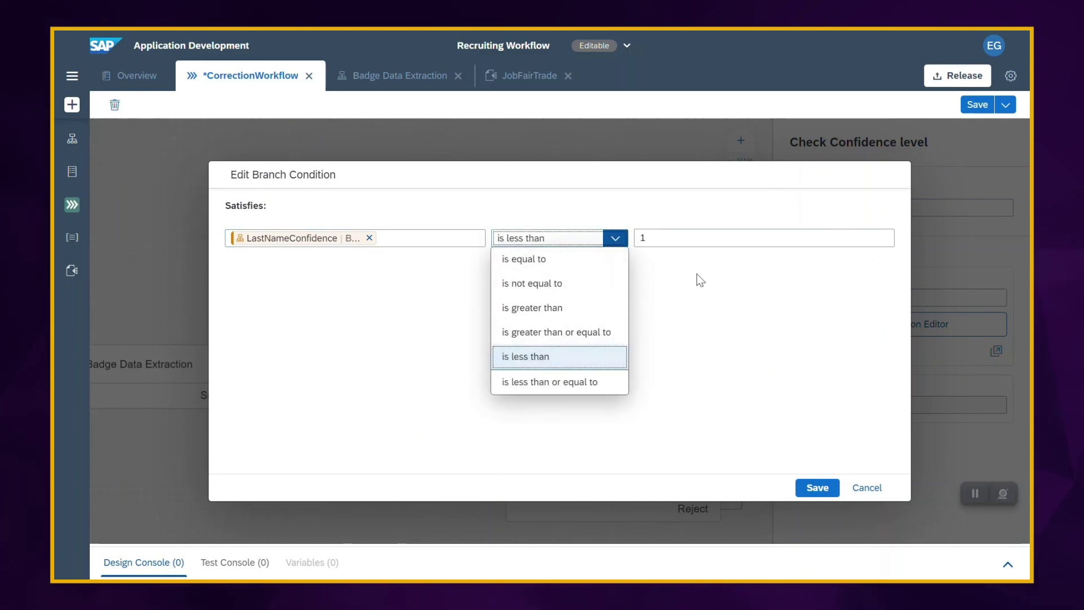
pyautogui.click(667, 240)
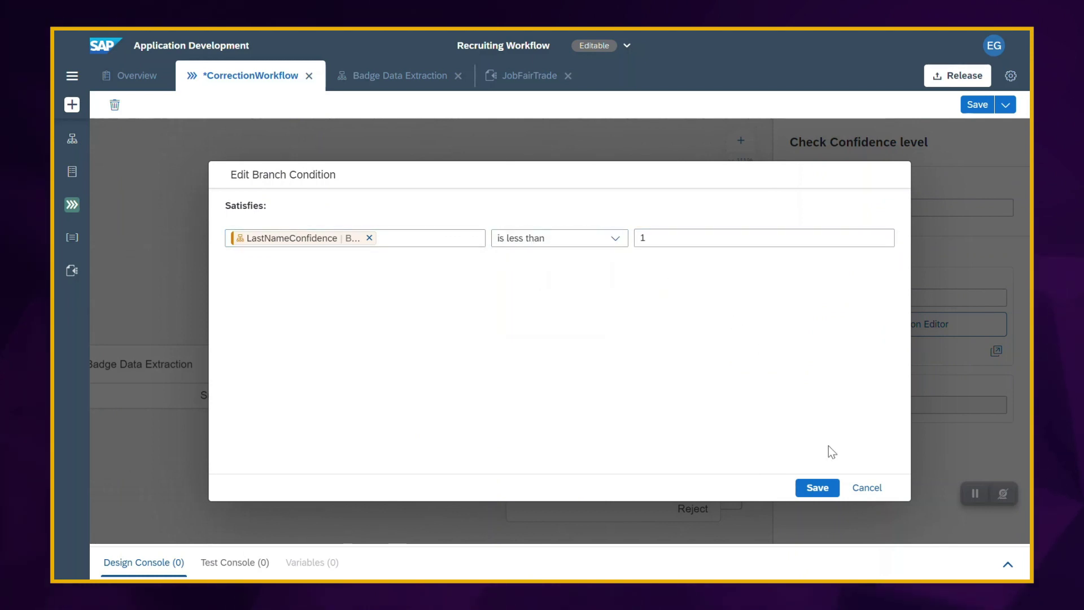
pyautogui.click(865, 488)
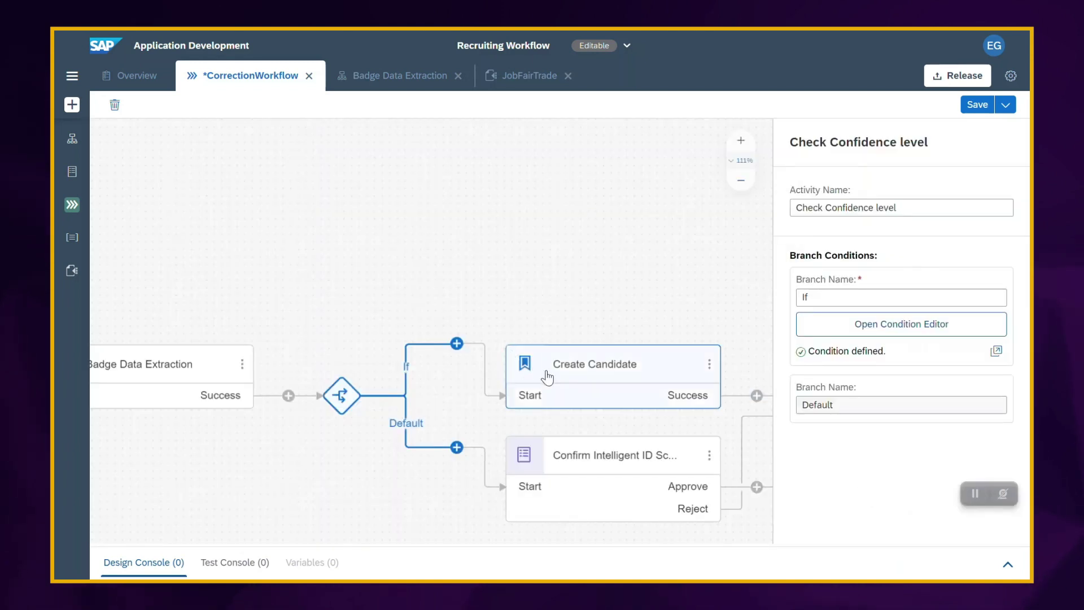
# Step: Check the form and confidence-branch steps, then open the Confirm Intelligent ID Scan Data form
pyautogui.click(555, 458)
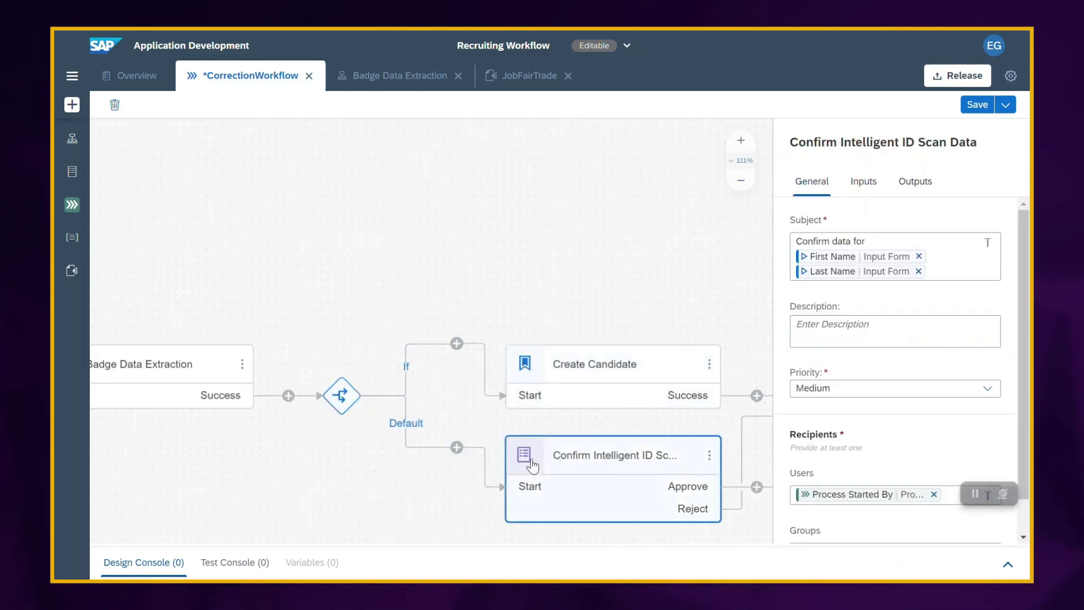
pyautogui.click(441, 451)
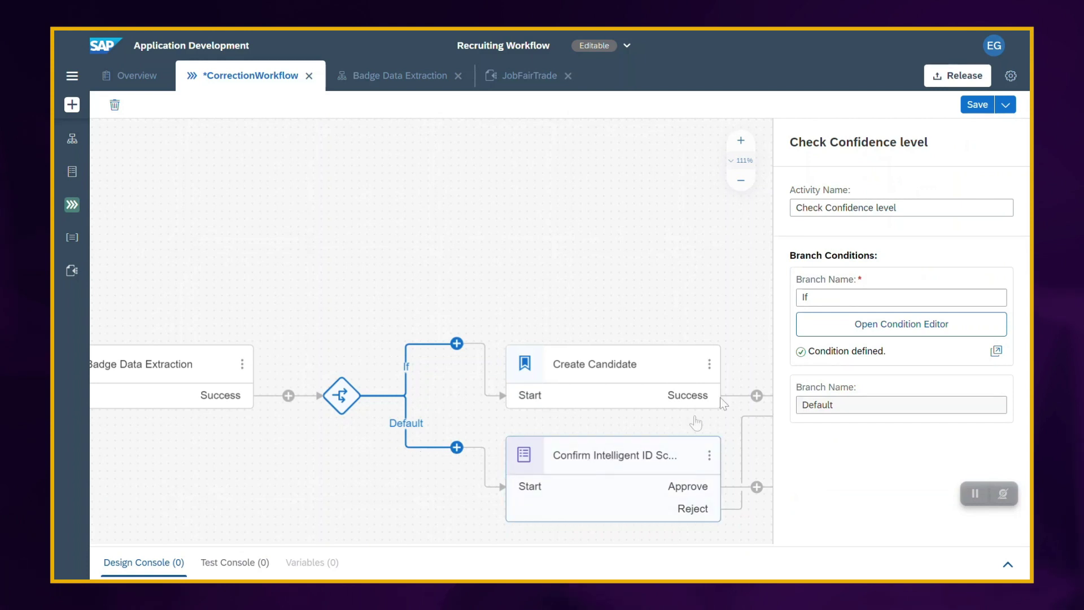
pyautogui.scroll(-3, 458, 340)
pyautogui.hscroll(4, 458, 254)
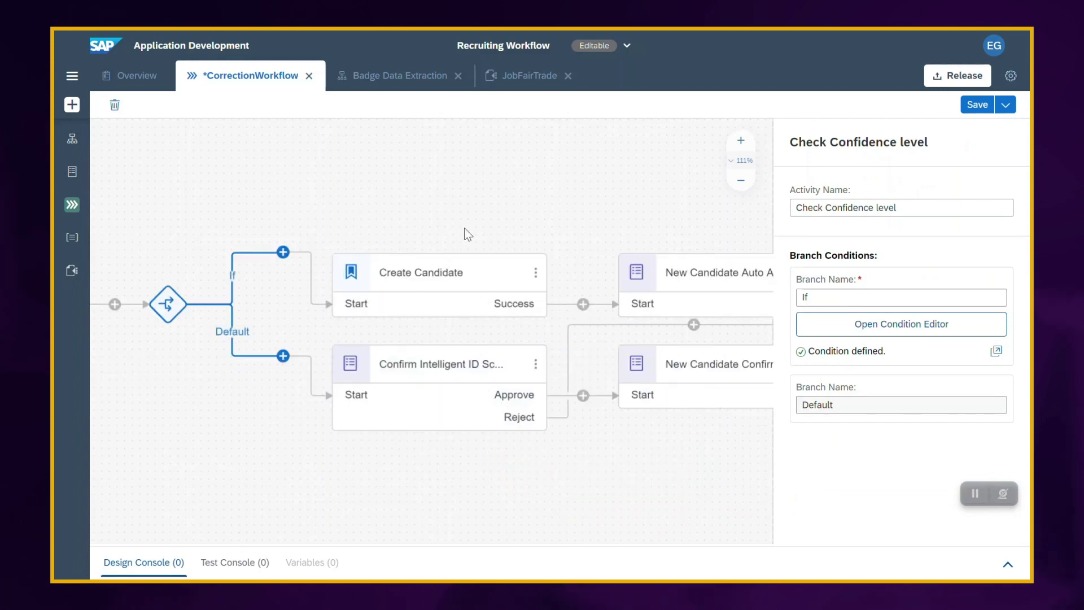
pyautogui.doubleClick(434, 360)
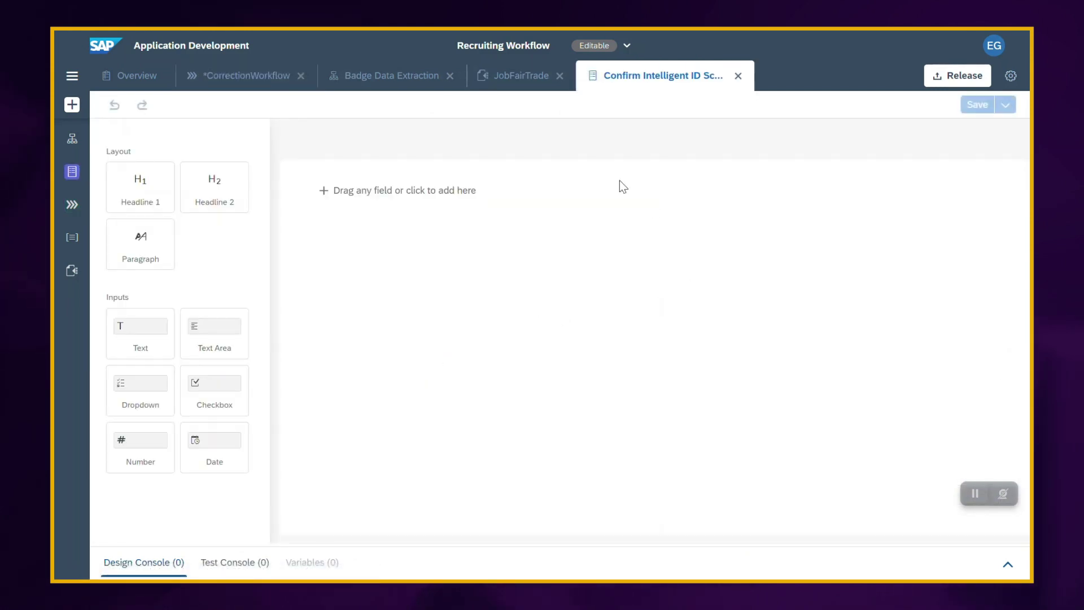
pyautogui.scroll(-5, 492, 297)
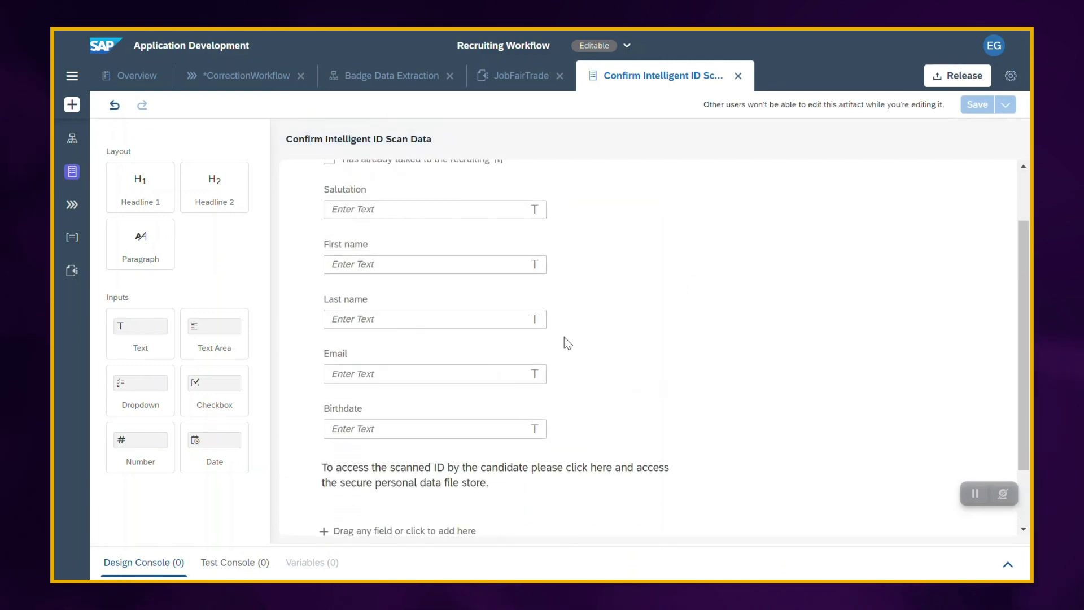
# Step: Add a trial Text field to the form and make it read-only instead of required
pyautogui.click(153, 337)
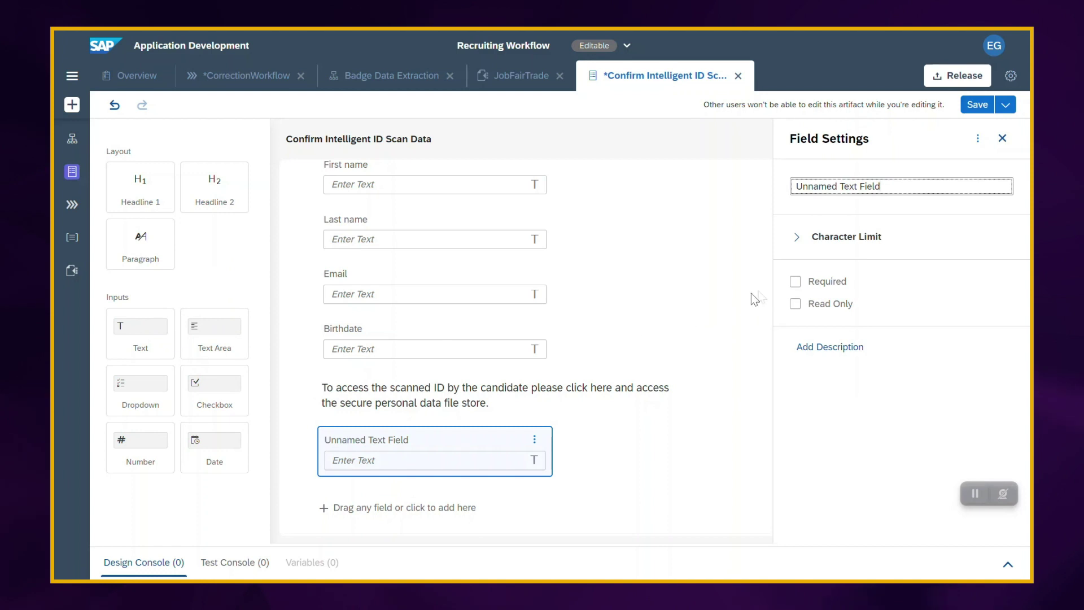
pyautogui.click(795, 281)
pyautogui.click(853, 186)
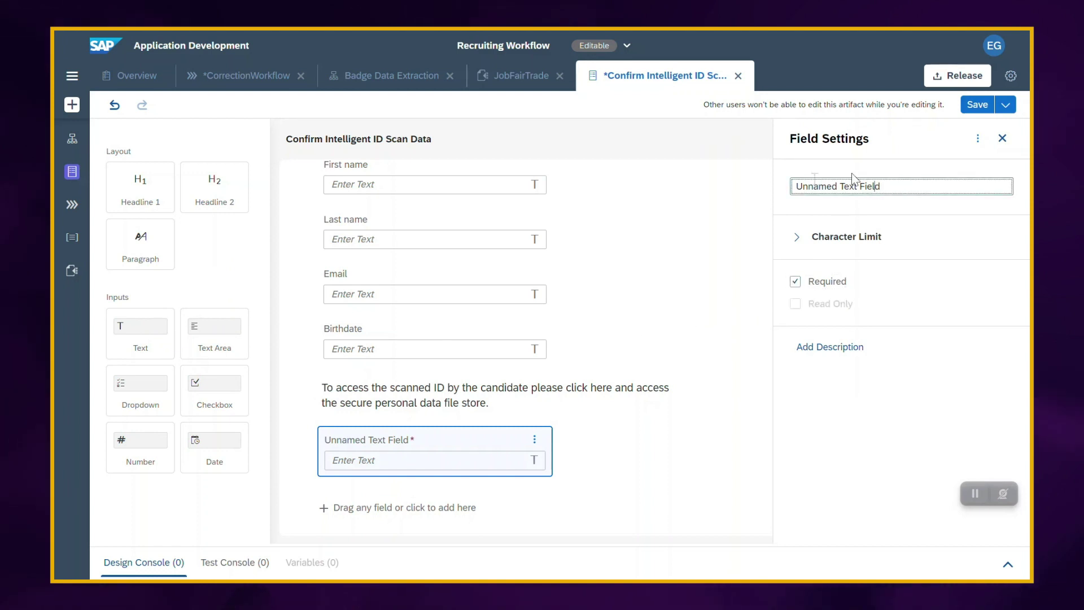
pyautogui.click(796, 282)
pyautogui.click(796, 304)
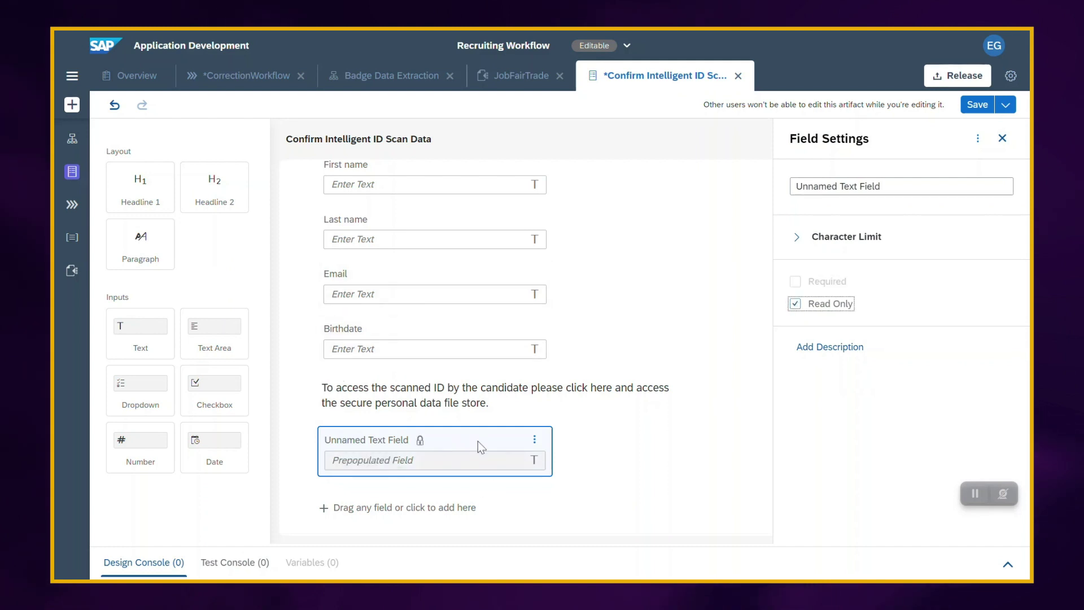
# Step: Move the trial text field above the paragraph, then delete it
pyautogui.click(534, 440)
pyautogui.click(550, 463)
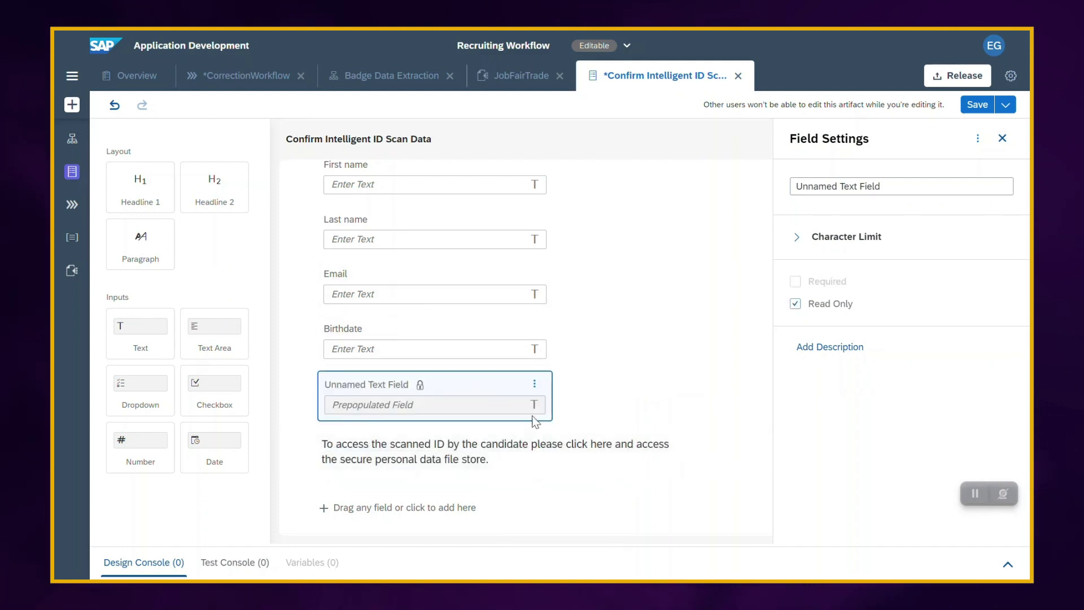
pyautogui.click(534, 385)
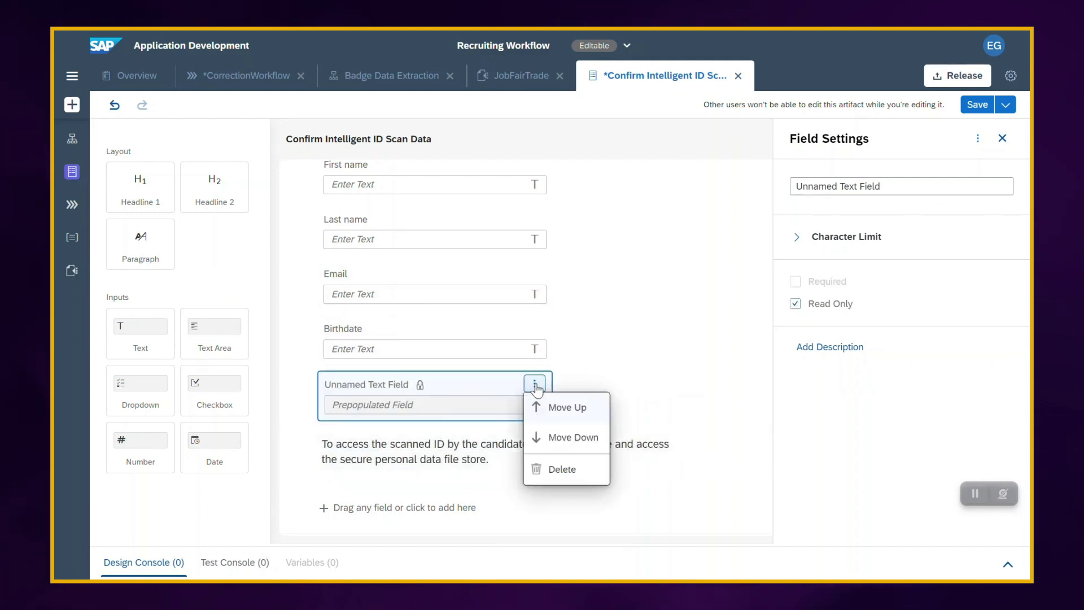
pyautogui.click(572, 473)
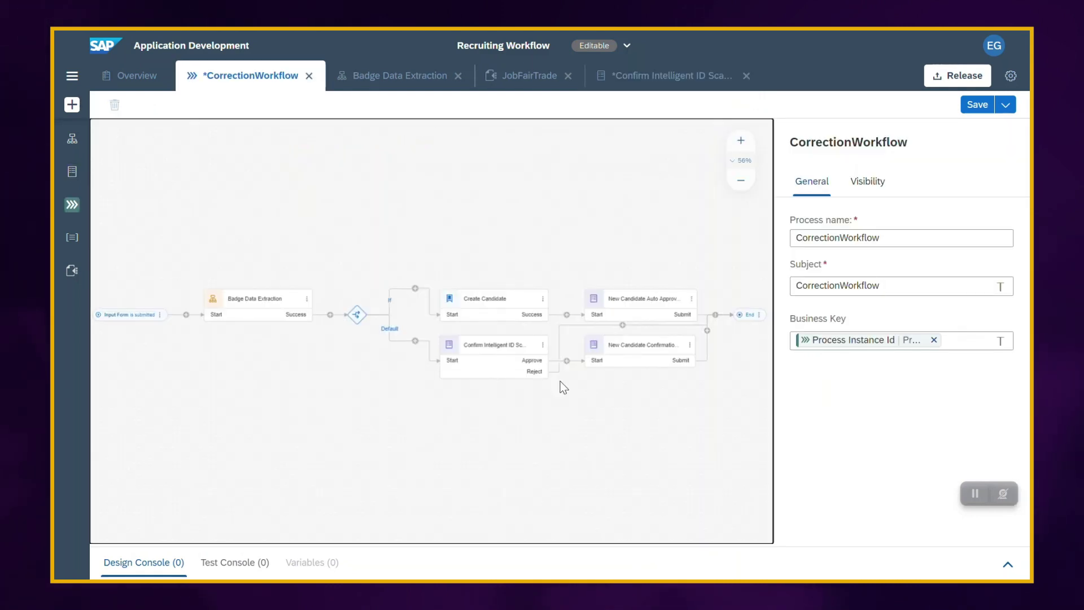
pyautogui.scroll(3, 560, 381)
pyautogui.scroll(1, 574, 388)
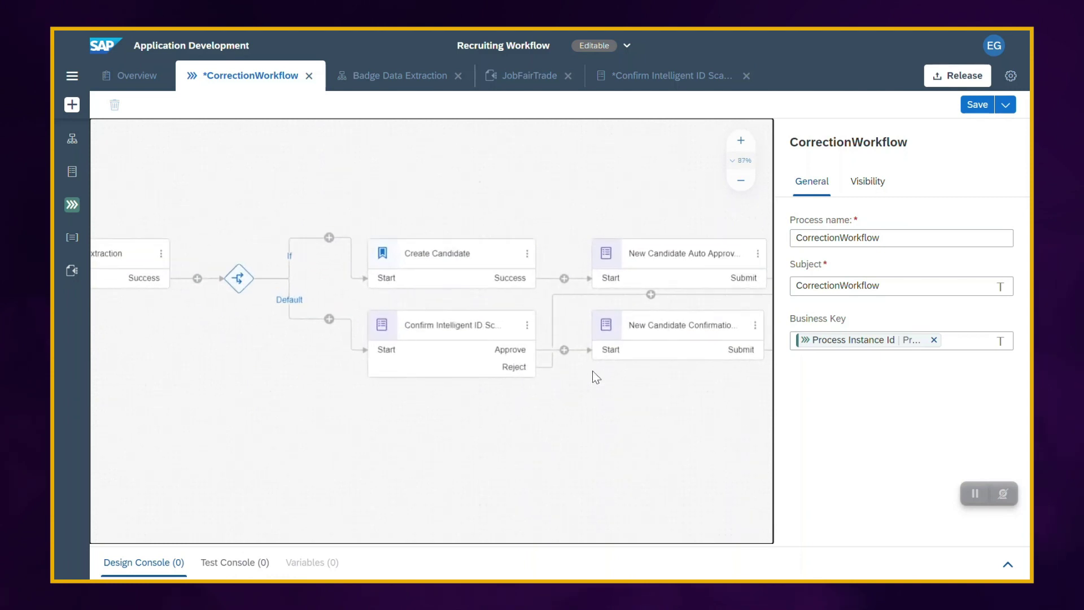
pyautogui.scroll(1, 593, 370)
# Step: Add a Create Candidate action from the library after Approve, with the Destination environment variable
pyautogui.click(562, 349)
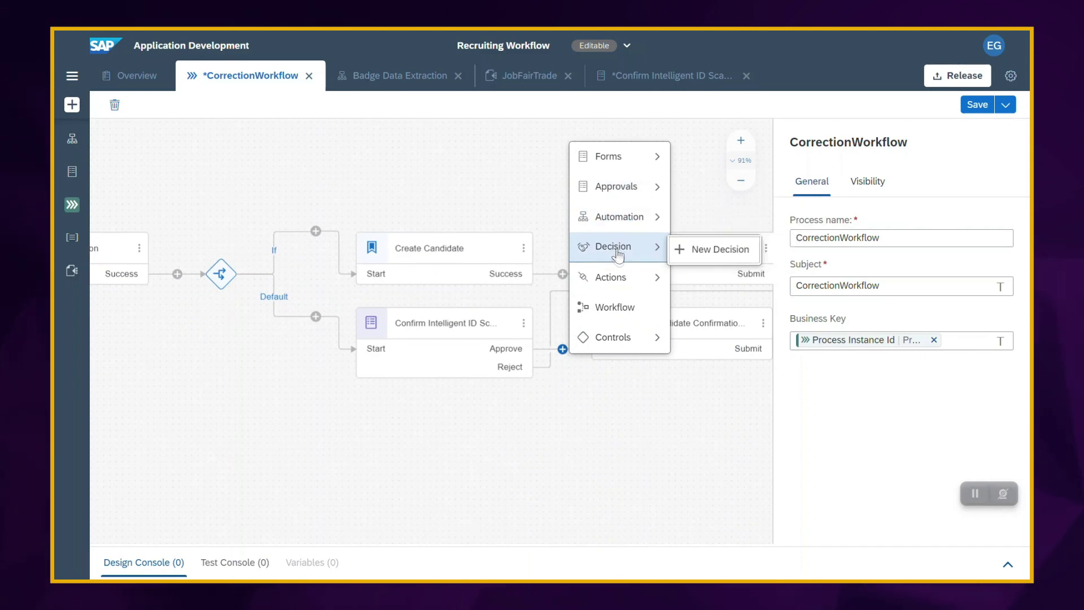
pyautogui.moveTo(612, 276)
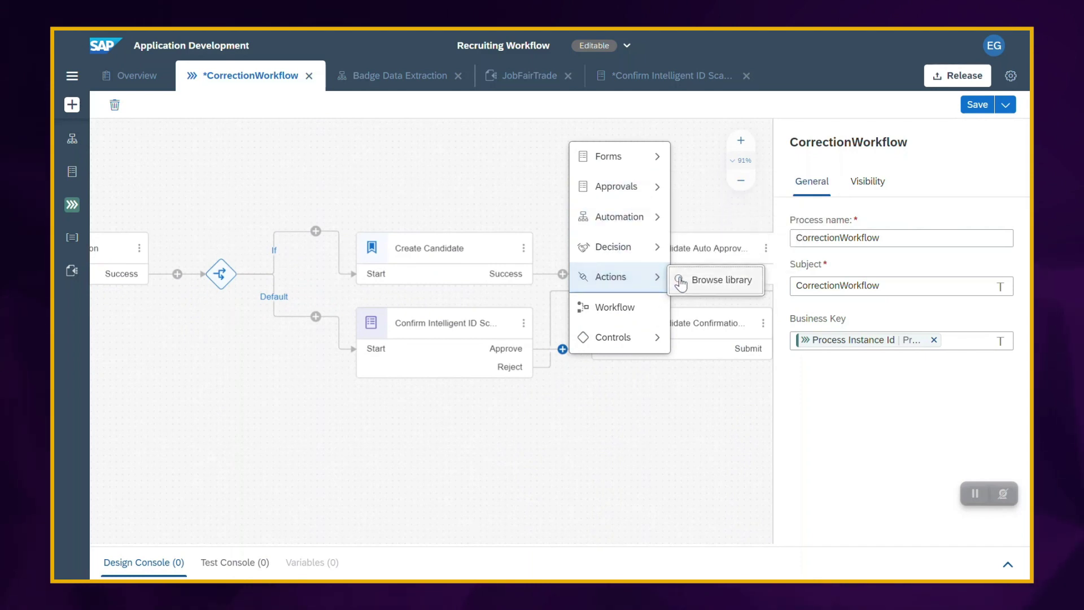
pyautogui.click(721, 279)
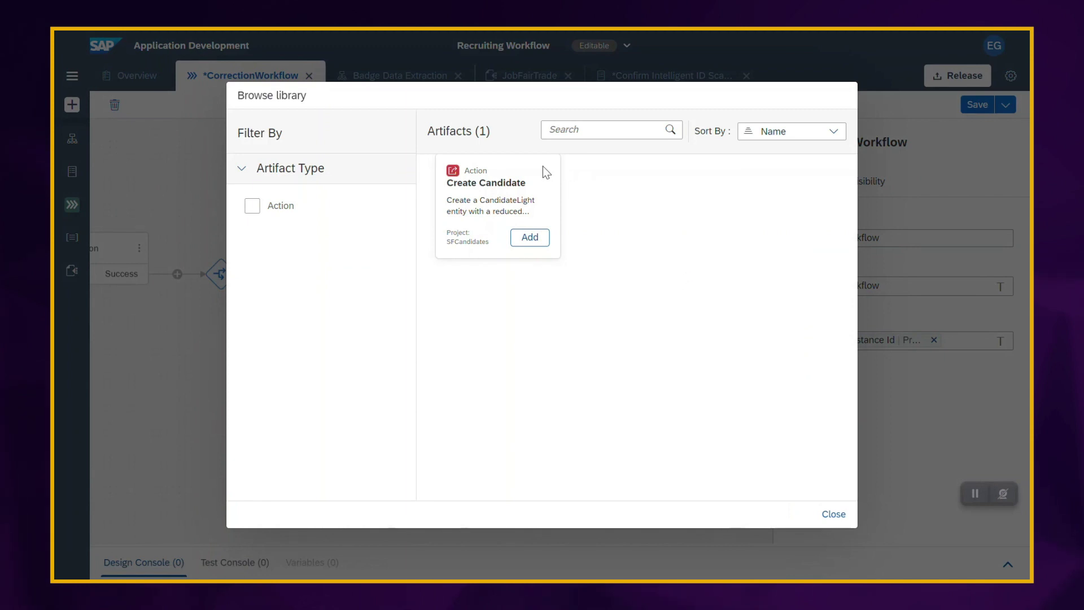
pyautogui.click(529, 237)
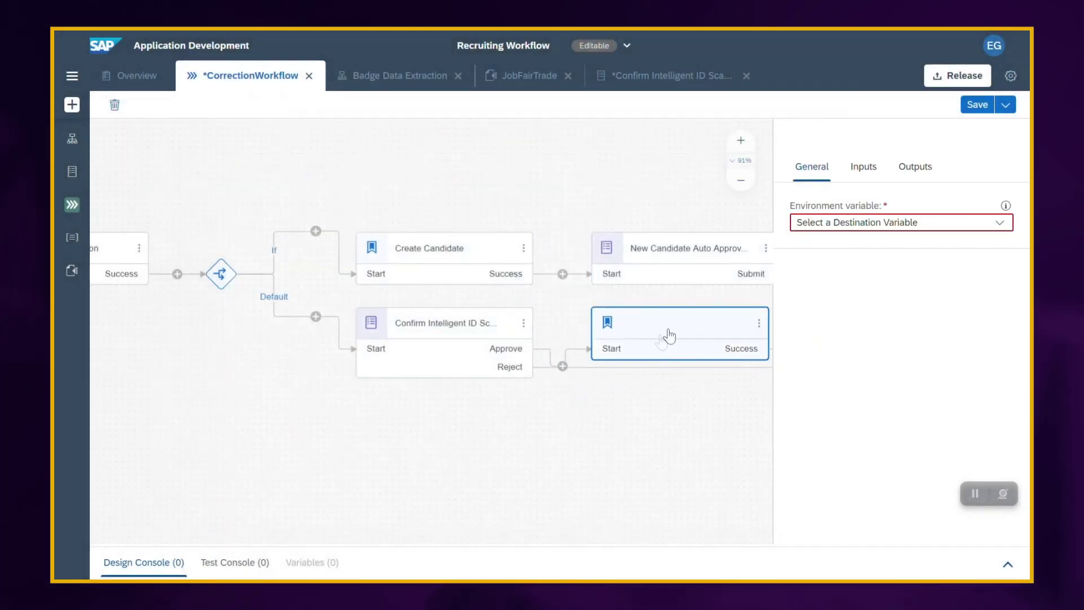
pyautogui.click(898, 223)
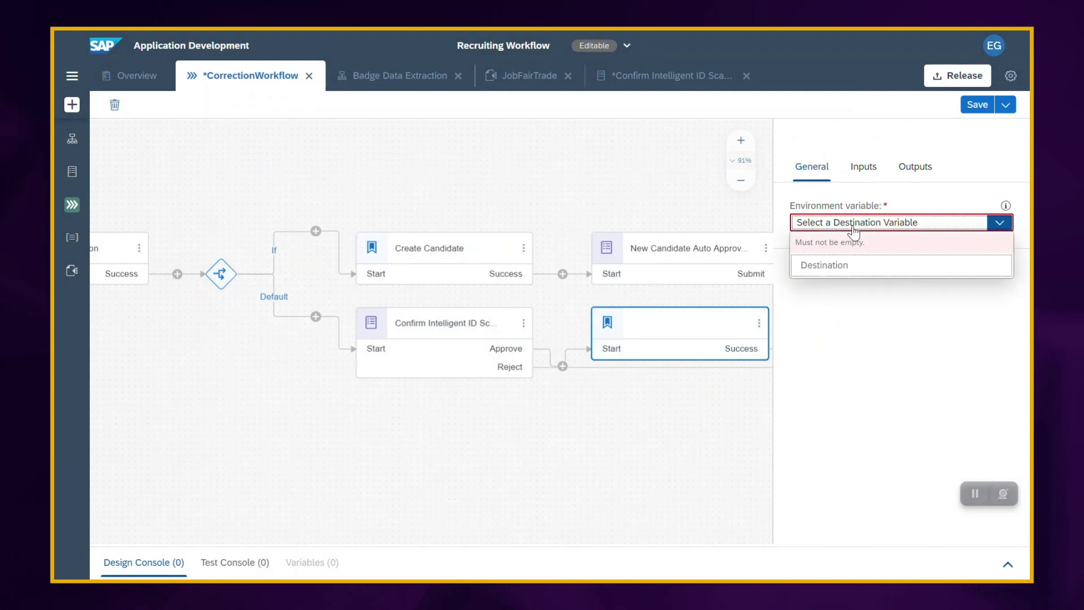
pyautogui.click(822, 266)
# Step: Map firstName, lastName and primaryEmail to the badge's FirstName, LastName and Email
pyautogui.click(864, 166)
pyautogui.click(822, 241)
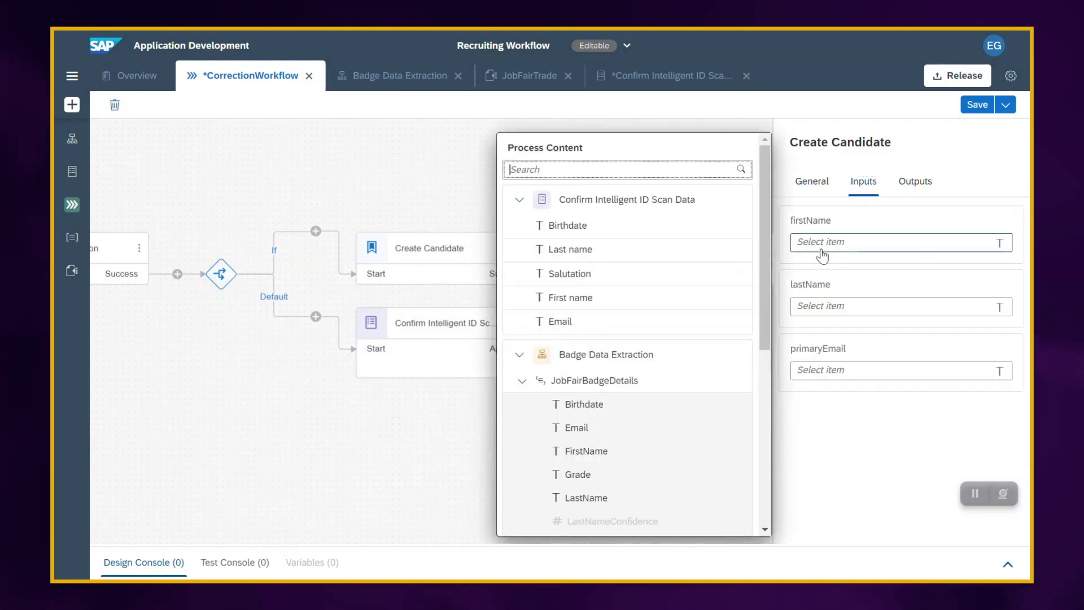
pyautogui.scroll(-2, 641, 323)
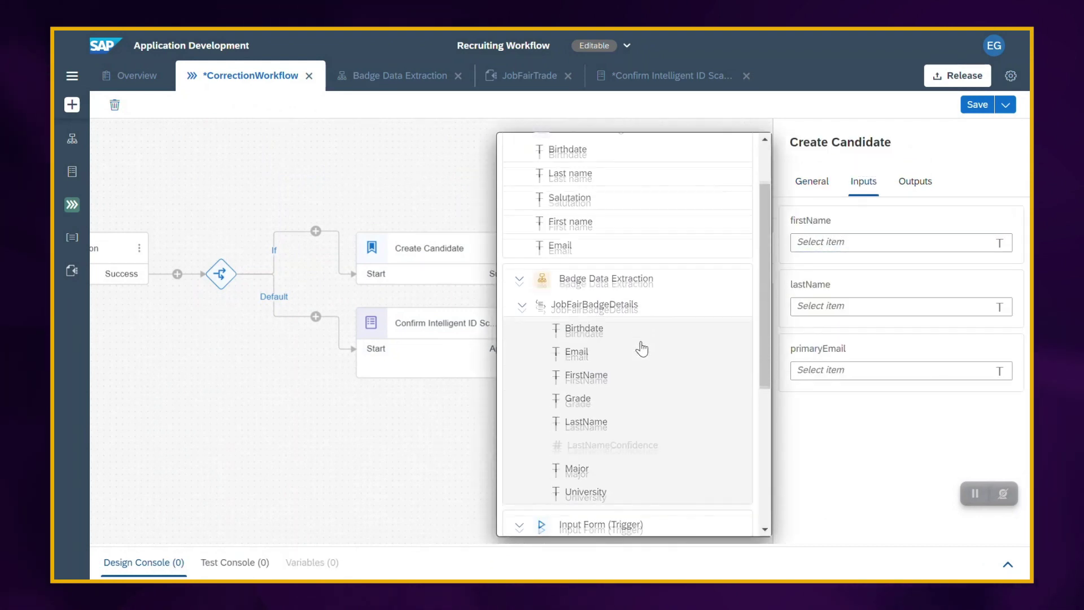
pyautogui.click(586, 375)
pyautogui.click(835, 305)
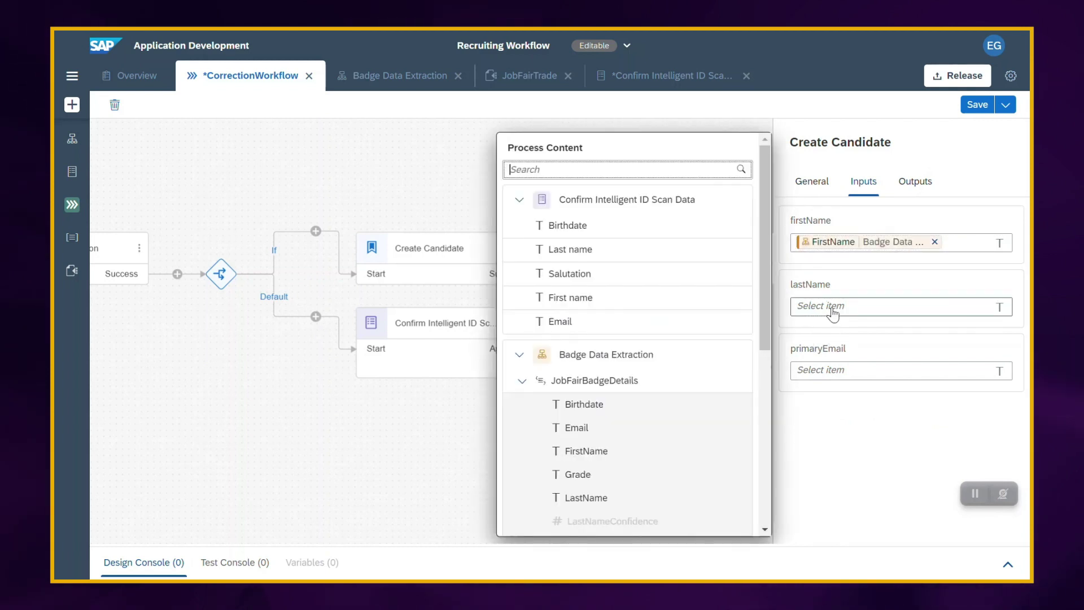
pyautogui.click(586, 498)
pyautogui.click(848, 371)
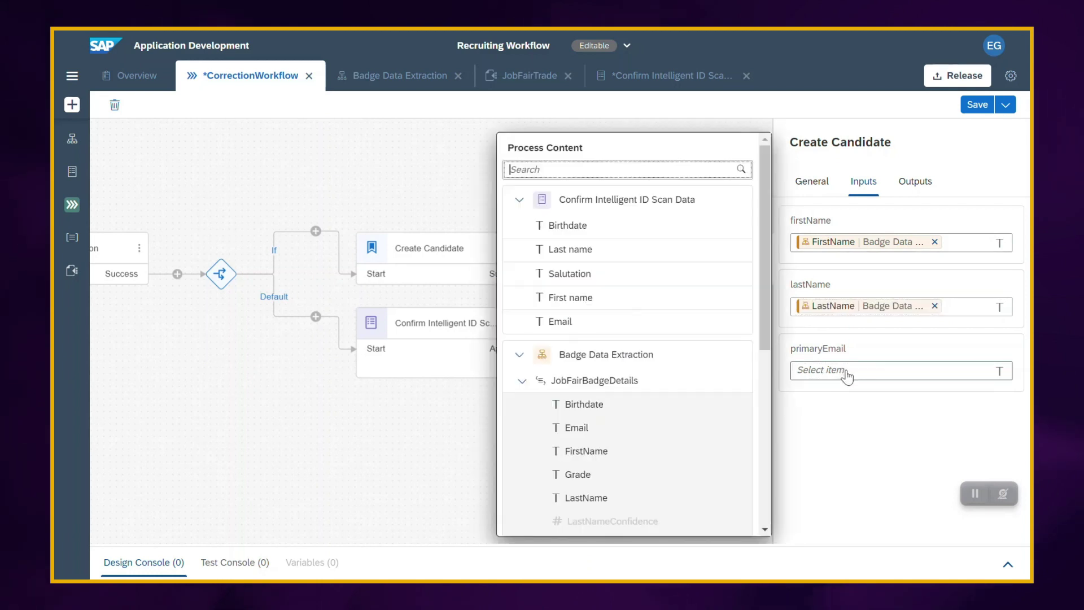
pyautogui.click(577, 428)
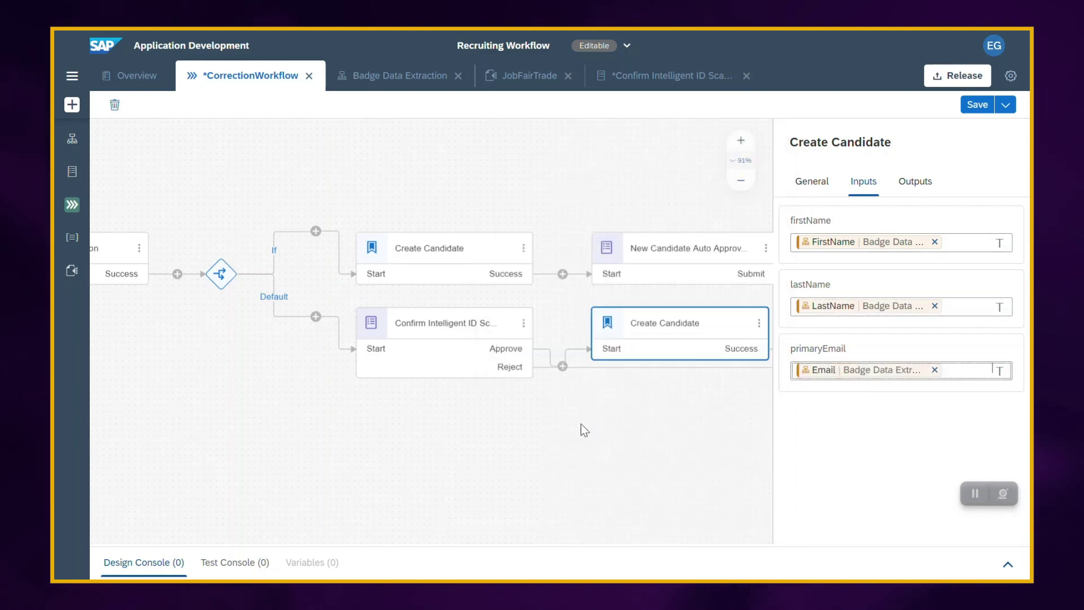